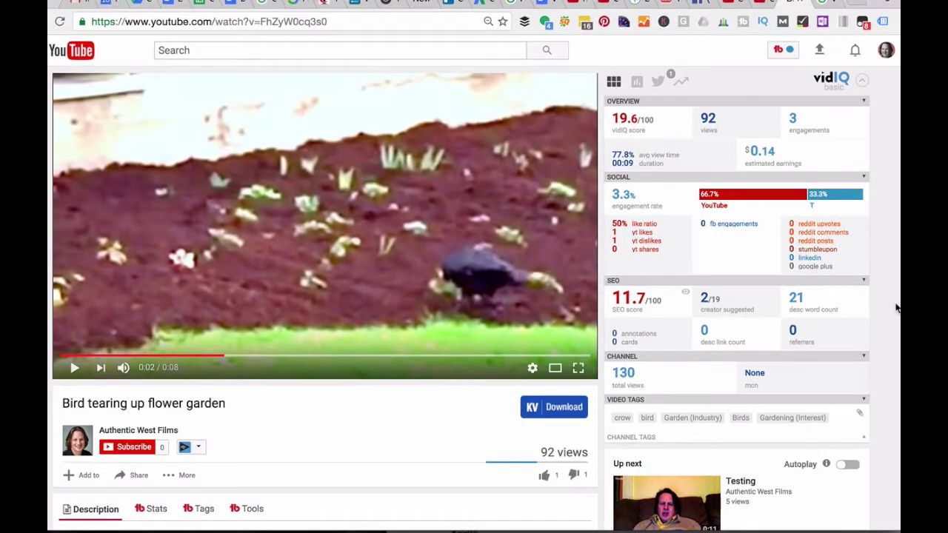
Step: Examine the vidIQ Overview and Social figures for the "Bird tearing up flower garden" video
left_click(823, 2)
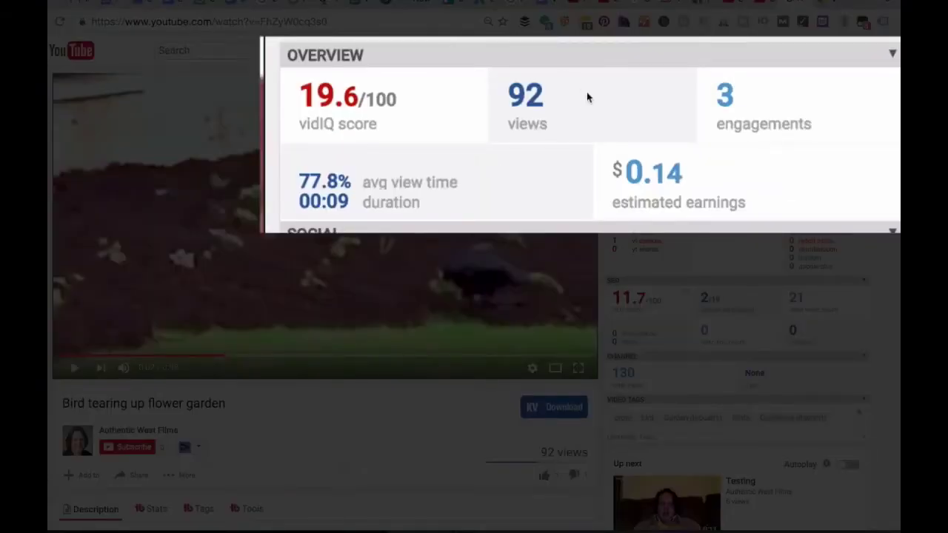
mouse_move(296, 95)
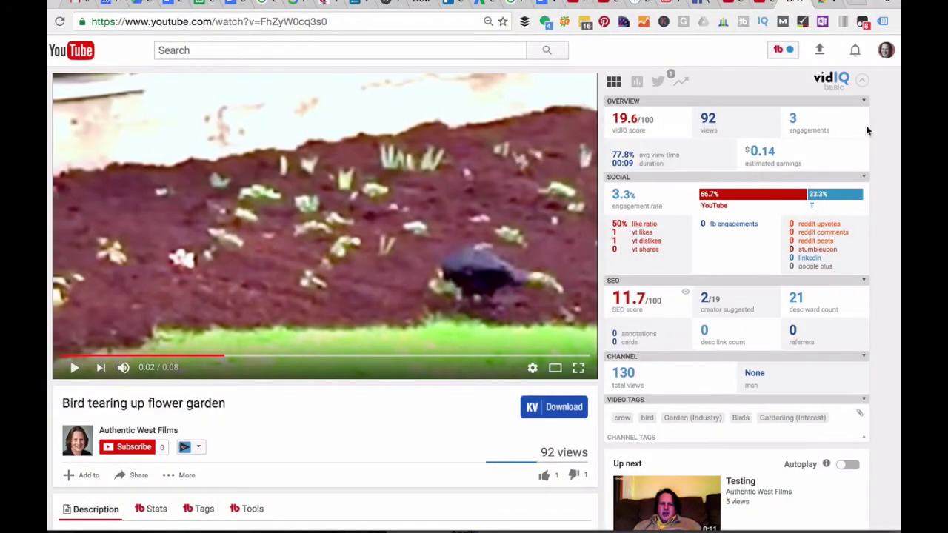
scroll(878, 205, "down", 1)
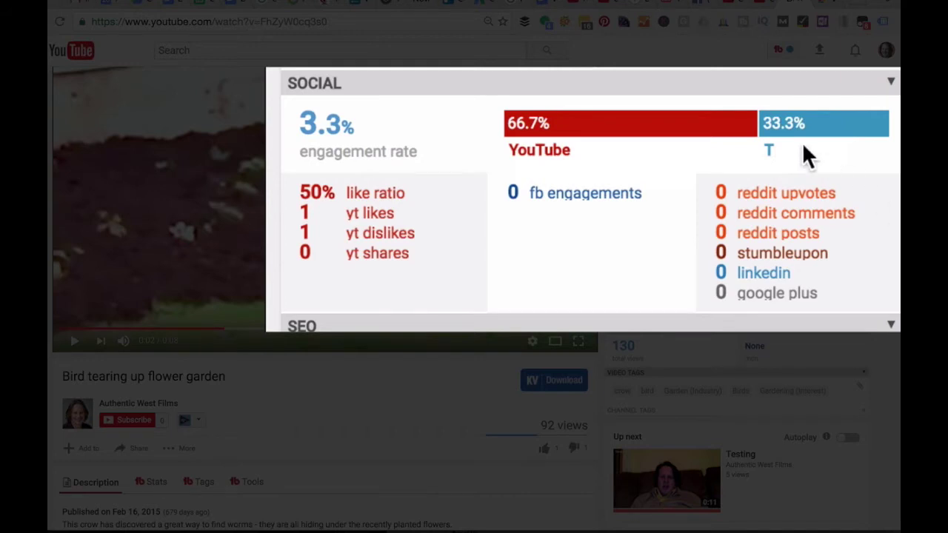
Step: View the tweets about the bird video in vidIQ, and return to its overall statistics
scroll(870, 189, "up", 1)
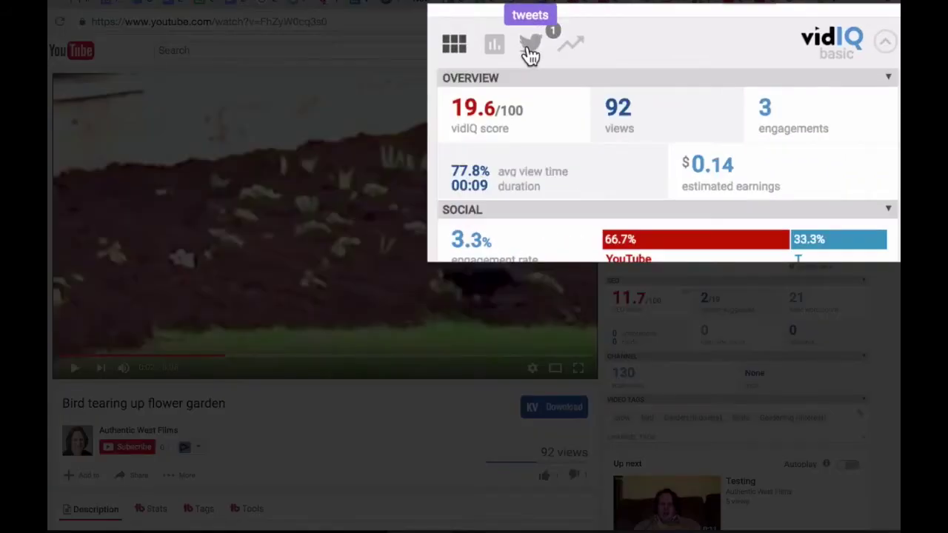
left_click(530, 49)
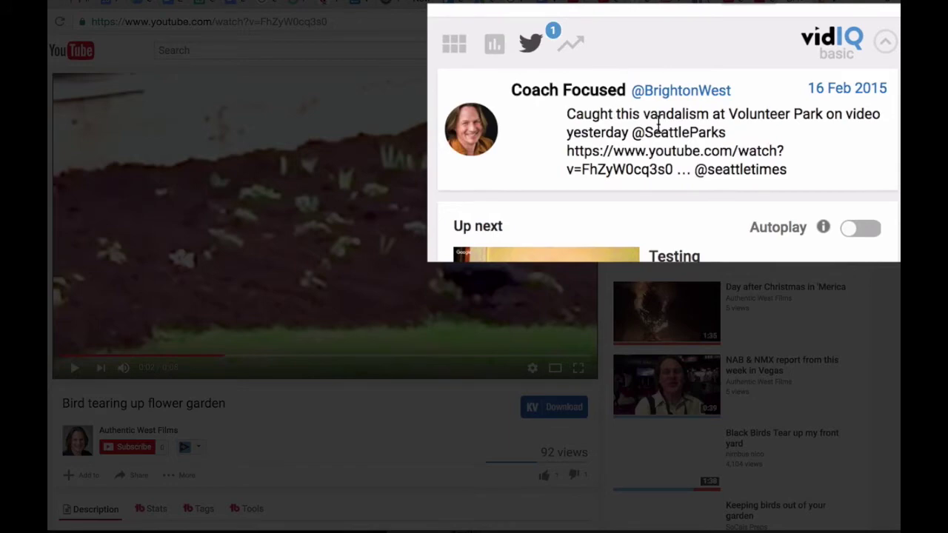
left_click(453, 46)
Step: Examine the bird video's SEO score, channel figures and video tags in vidIQ
scroll(897, 304, "down", 1)
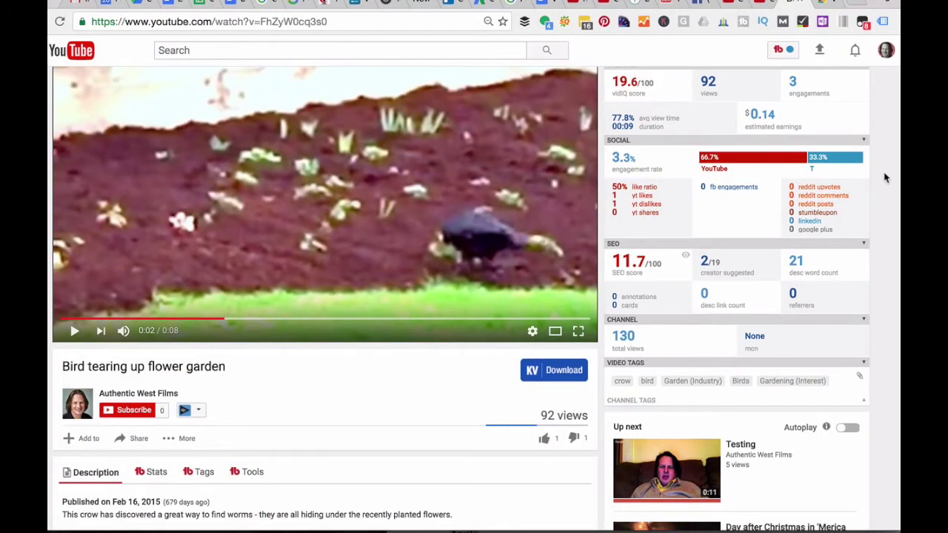
scroll(885, 178, "down", 1)
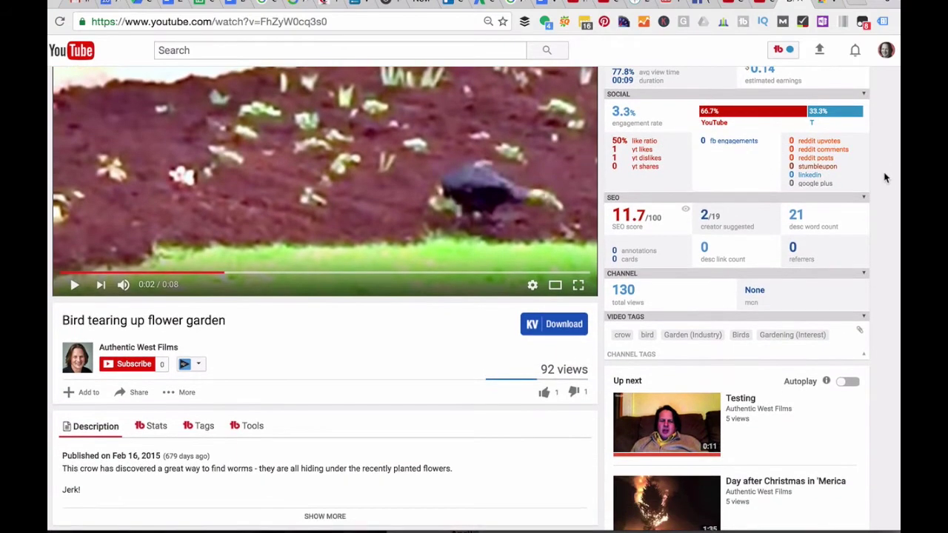
scroll(872, 182, "down", 1)
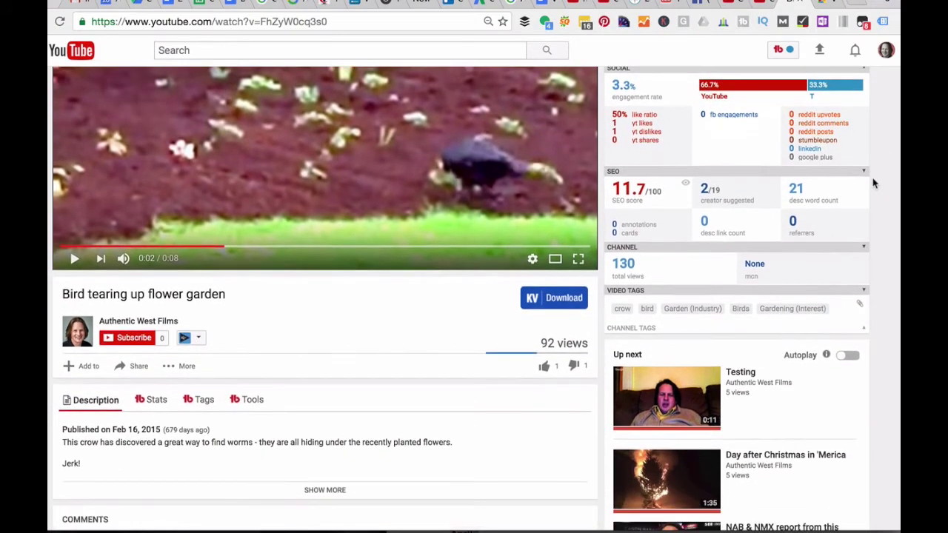
mouse_move(631, 185)
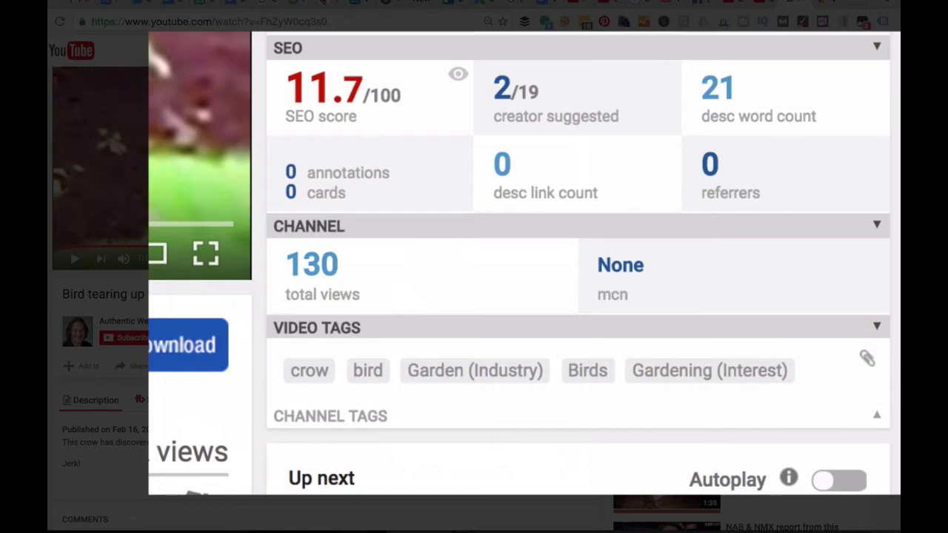
mouse_move(339, 96)
mouse_move(388, 80)
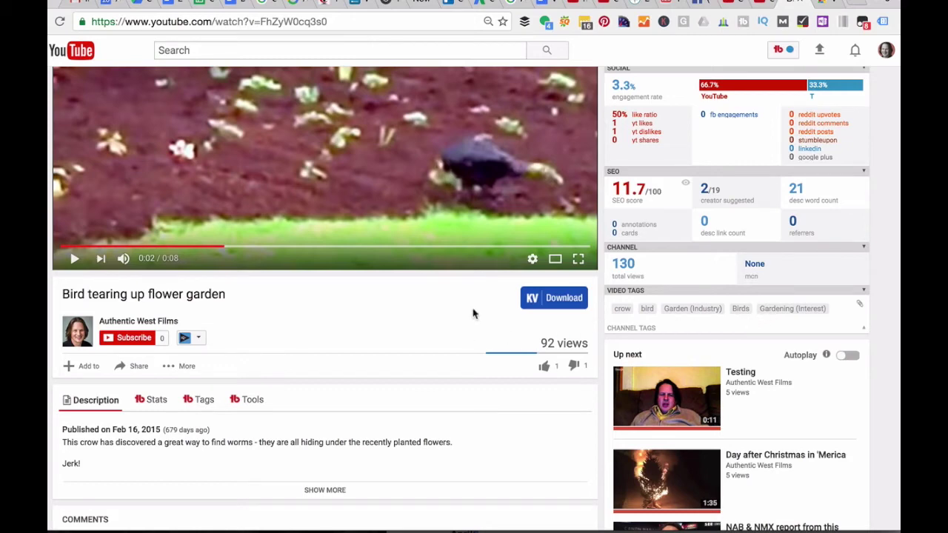
mouse_move(658, 191)
Step: Switch to the "Ultimate Hoverboard Hockey" video and examine its vidIQ Overview and Social figures
scroll(896, 307, "up", 2)
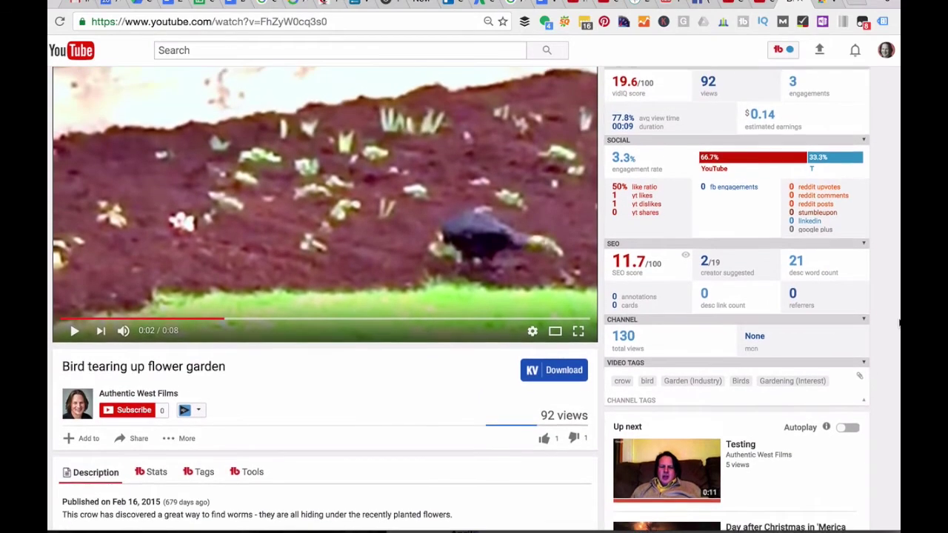
scroll(899, 322, "up", 1)
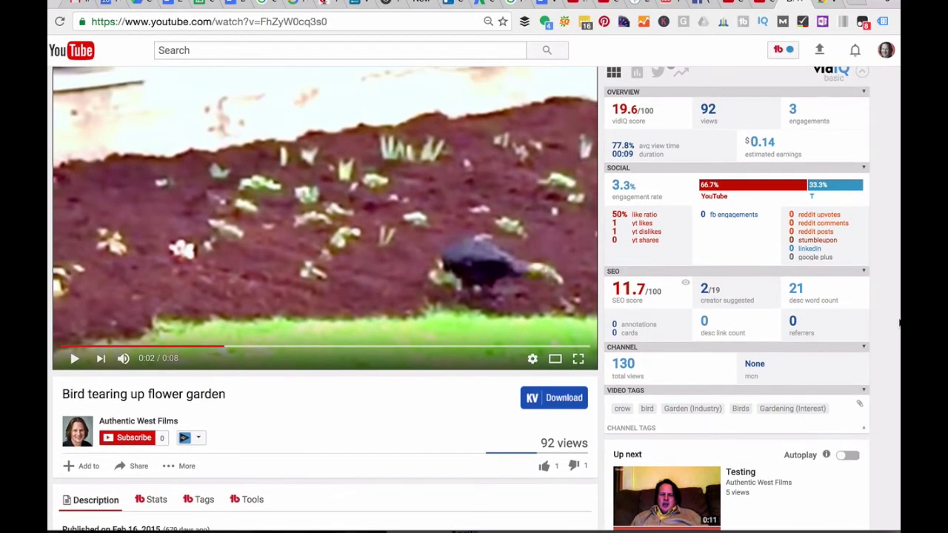
scroll(885, 238, "up", 1)
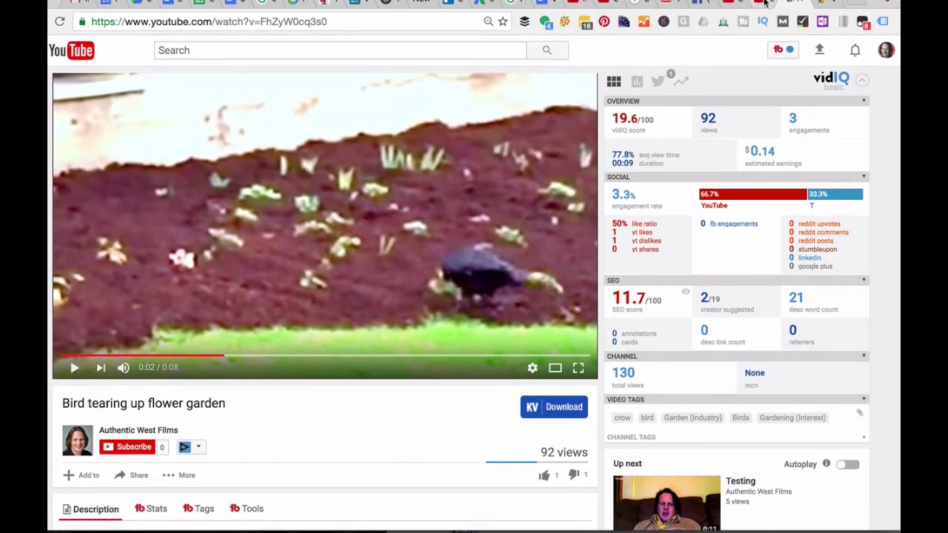
left_click(763, 4)
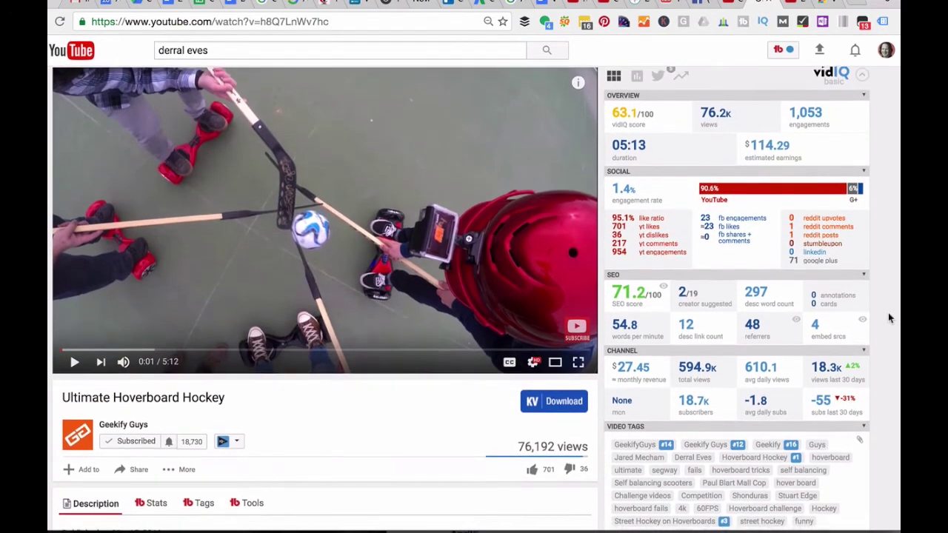
mouse_move(633, 119)
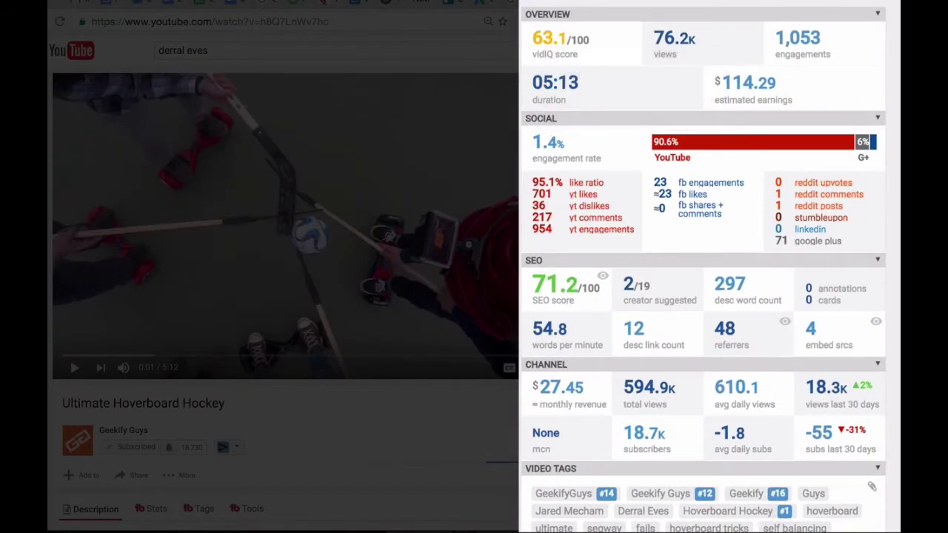
scroll(474, 296, "down", 1)
scroll(474, 296, "down", 3)
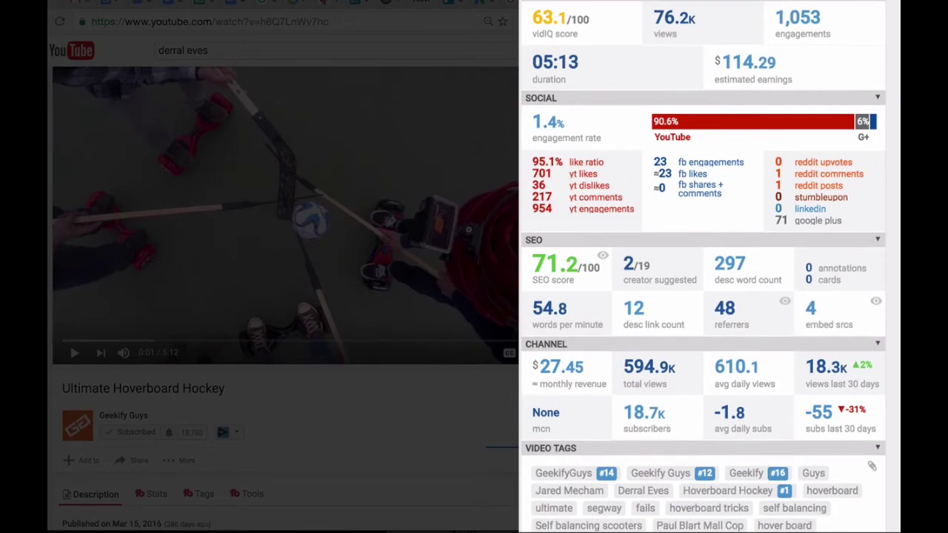
scroll(474, 297, "up", 4)
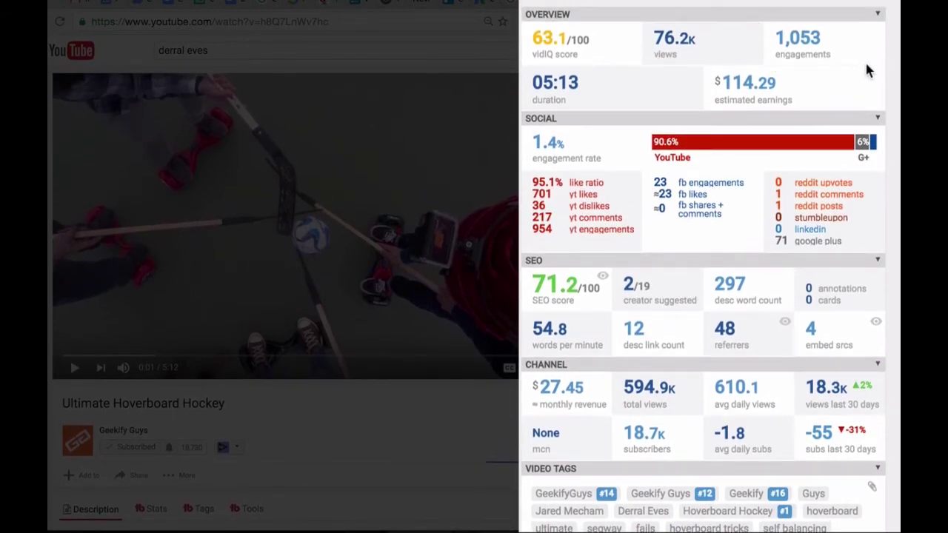
scroll(474, 297, "down", 1)
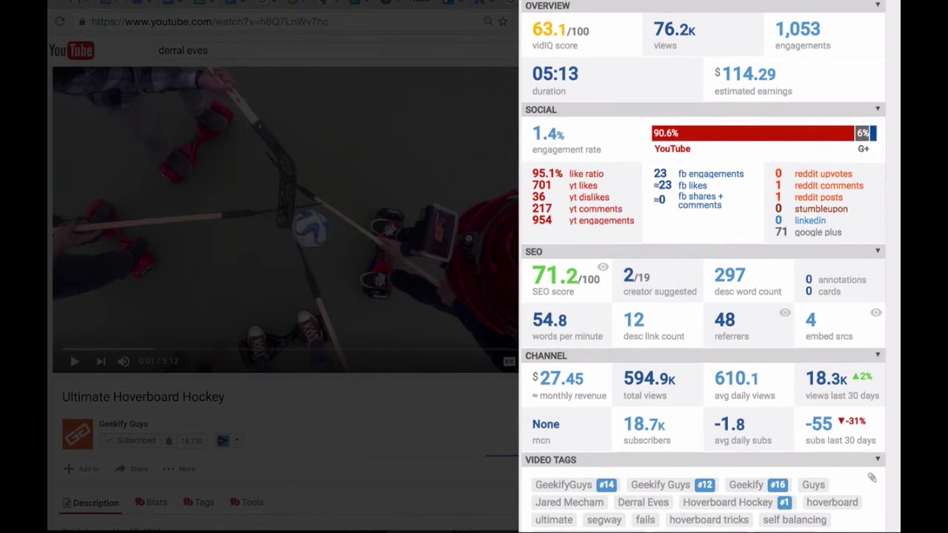
scroll(474, 296, "down", 3)
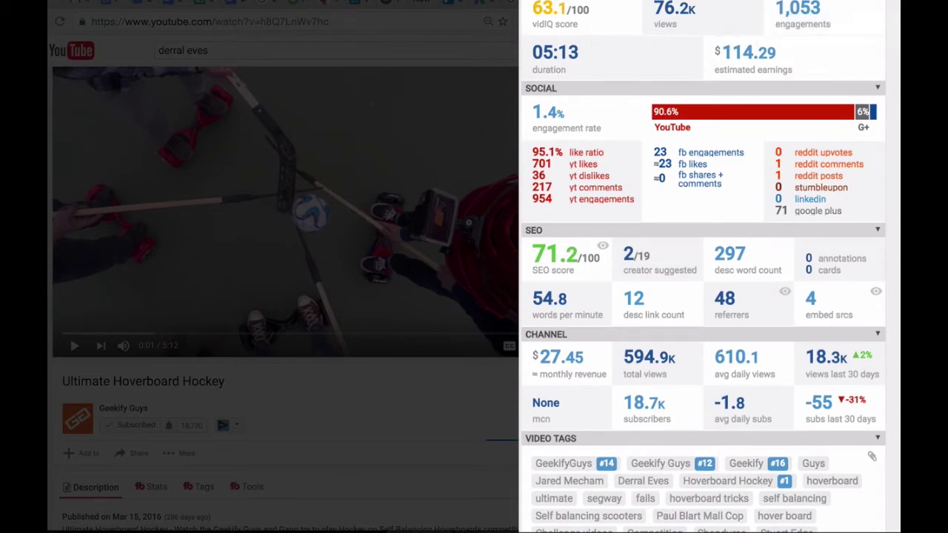
Step: Examine the SEO and Channel sections and the full list of video tags for the hoverboard video
scroll(759, 51, "down", 3)
scroll(704, 296, "down", 1)
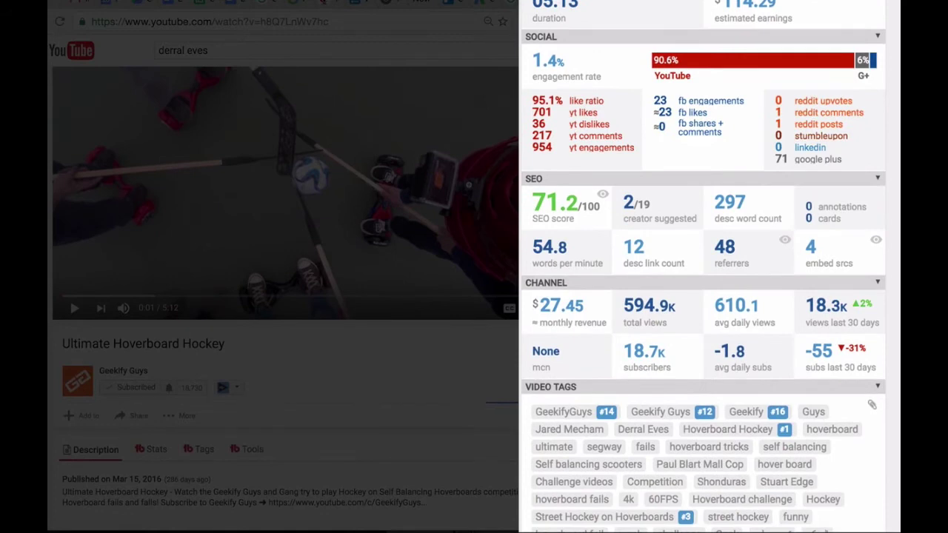
scroll(703, 296, "down", 3)
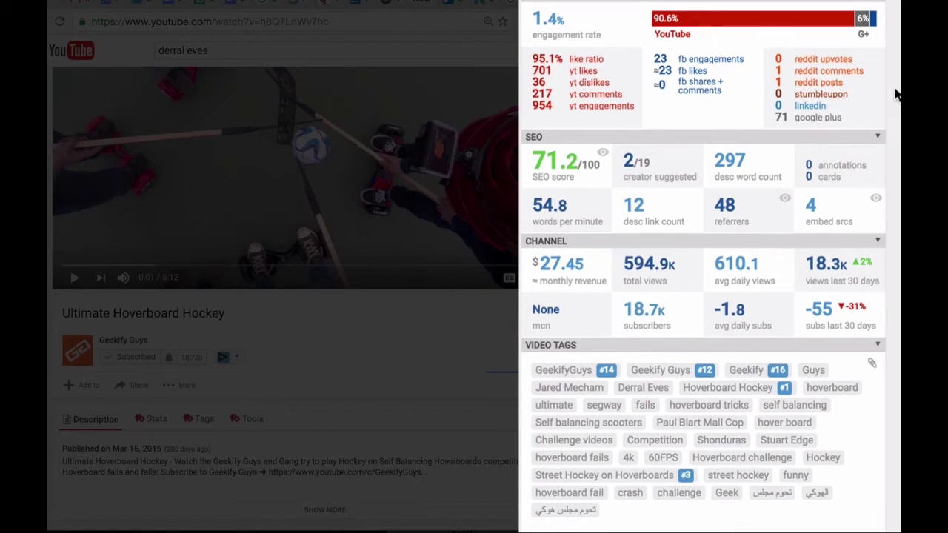
scroll(894, 94, "down", 1)
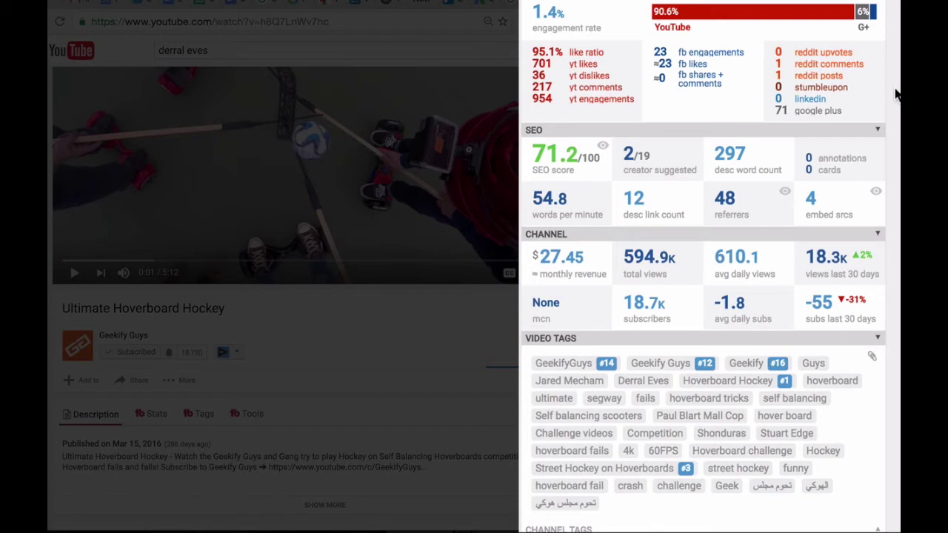
scroll(895, 94, "down", 3)
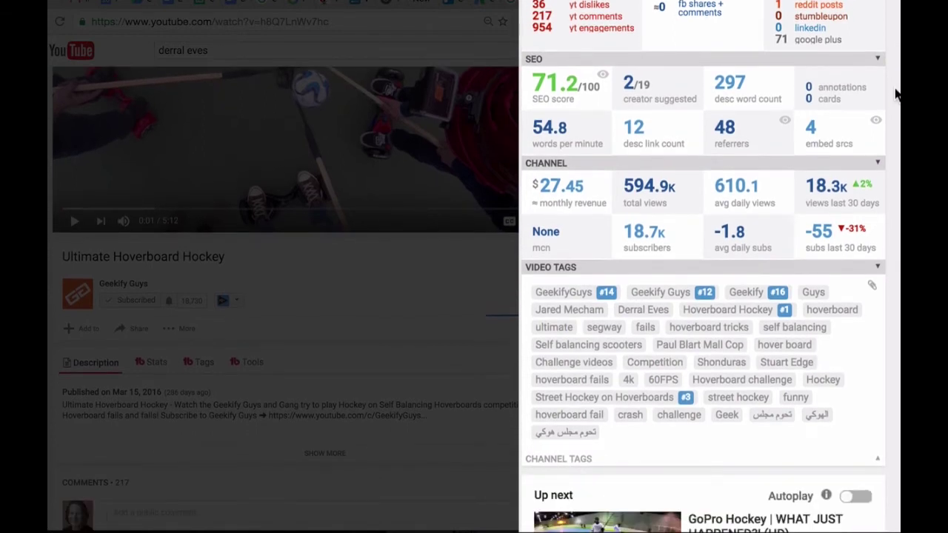
scroll(895, 94, "down", 2)
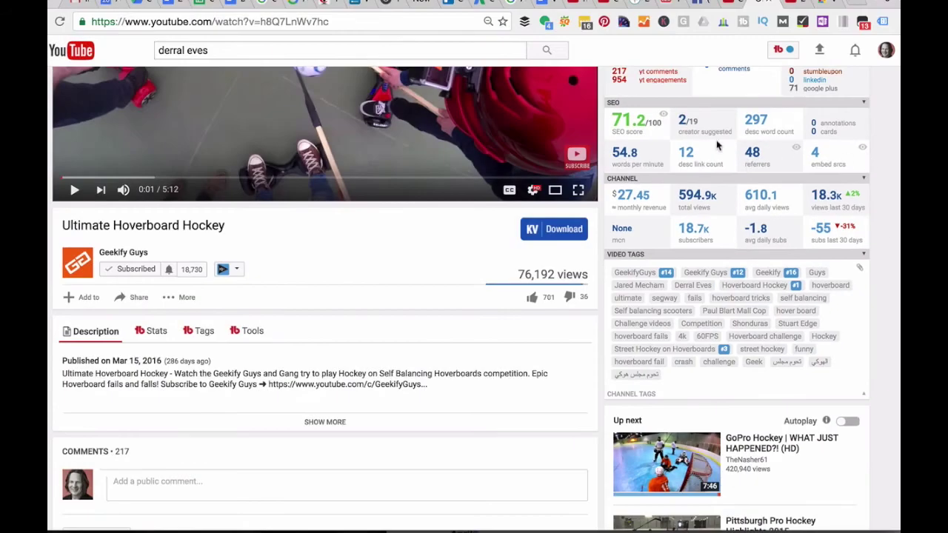
Step: Inspect the search rank badges on the hoverboard video's tags, including Hoverboard Hockey and Street Hockey on Hoverboards
mouse_move(579, 44)
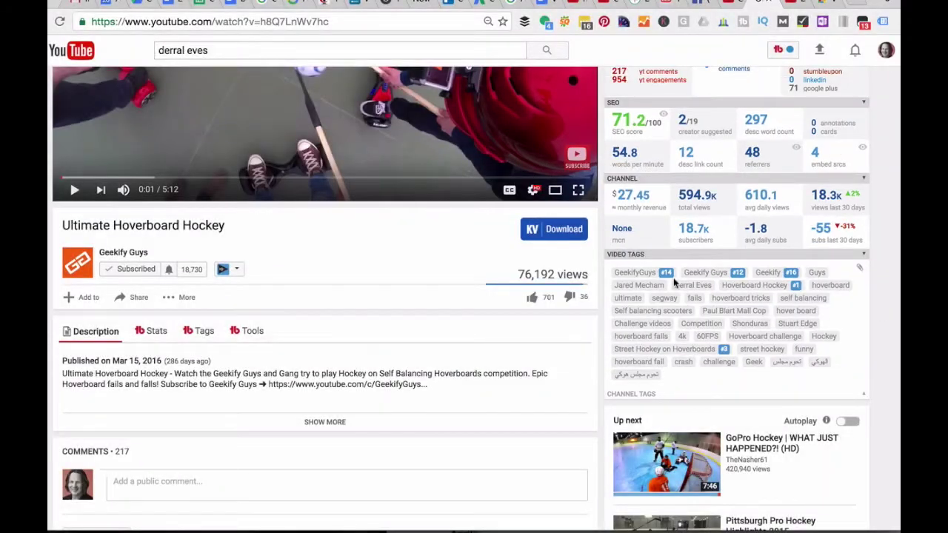
mouse_move(675, 277)
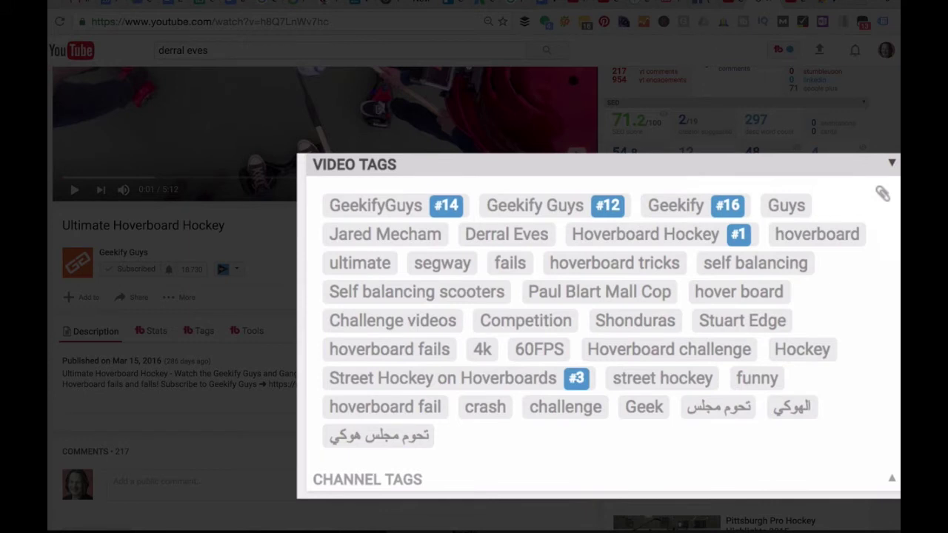
mouse_move(737, 235)
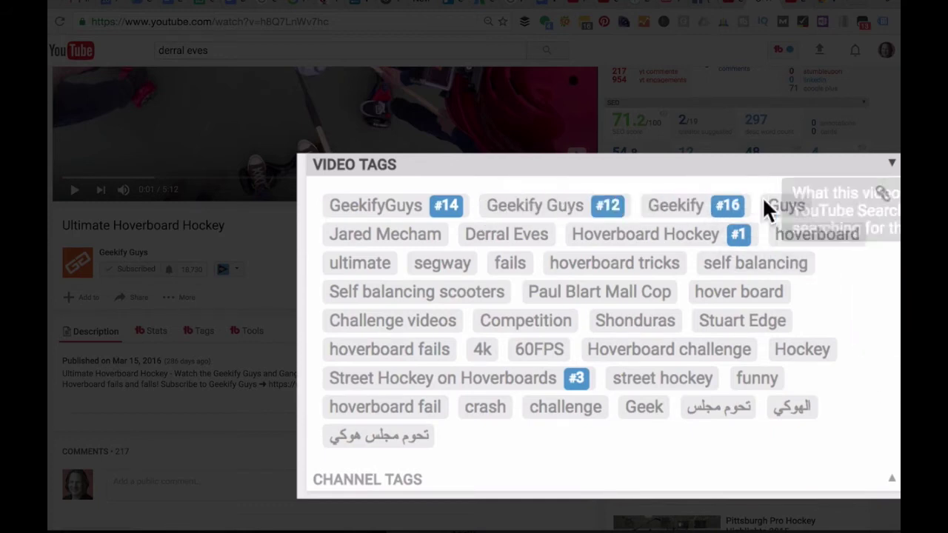
mouse_move(608, 344)
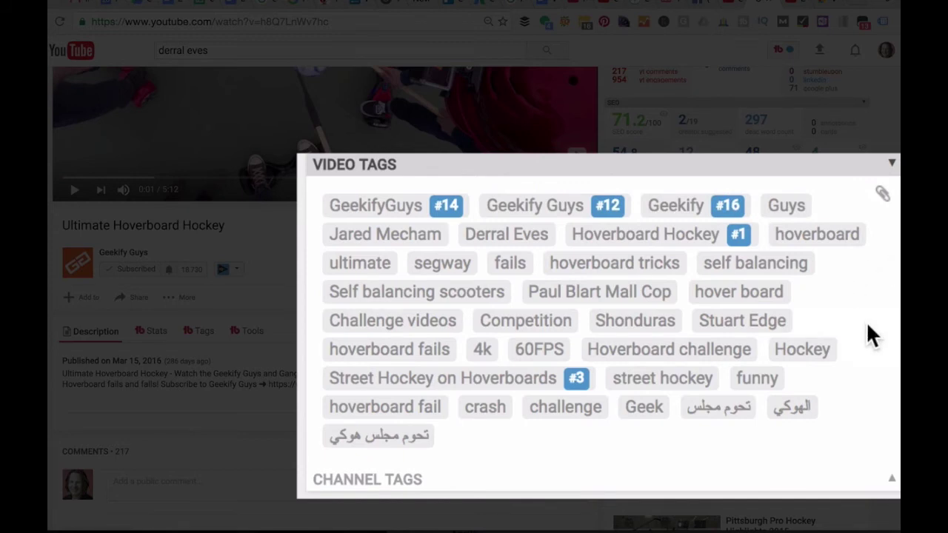
scroll(868, 329, "down", 1)
mouse_move(570, 375)
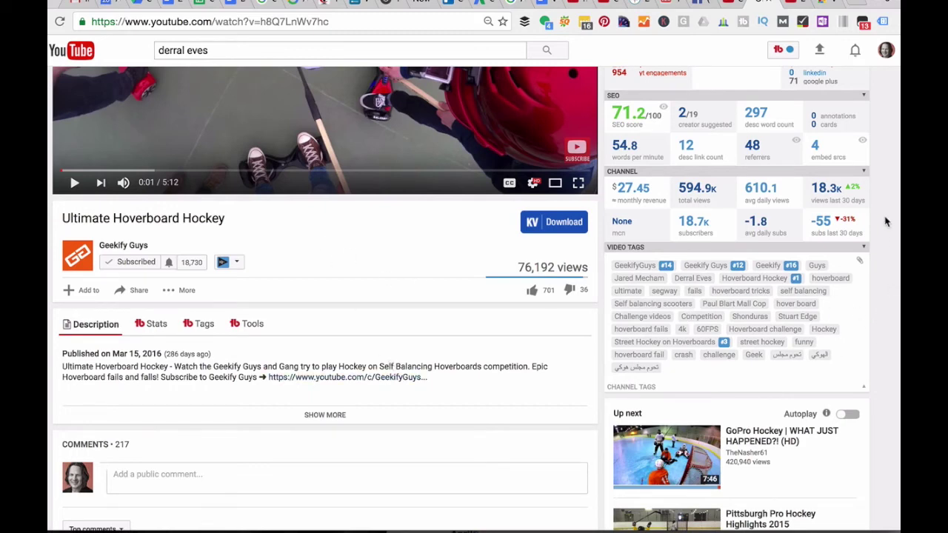
Step: Inspect the lists of referrers and embed sources for the hoverboard video in the SEO section
scroll(885, 221, "down", 1)
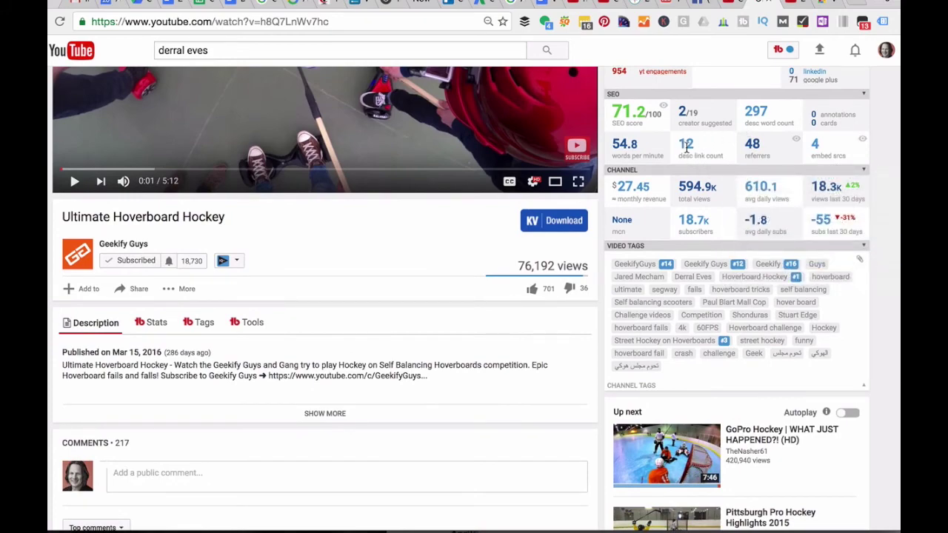
mouse_move(751, 148)
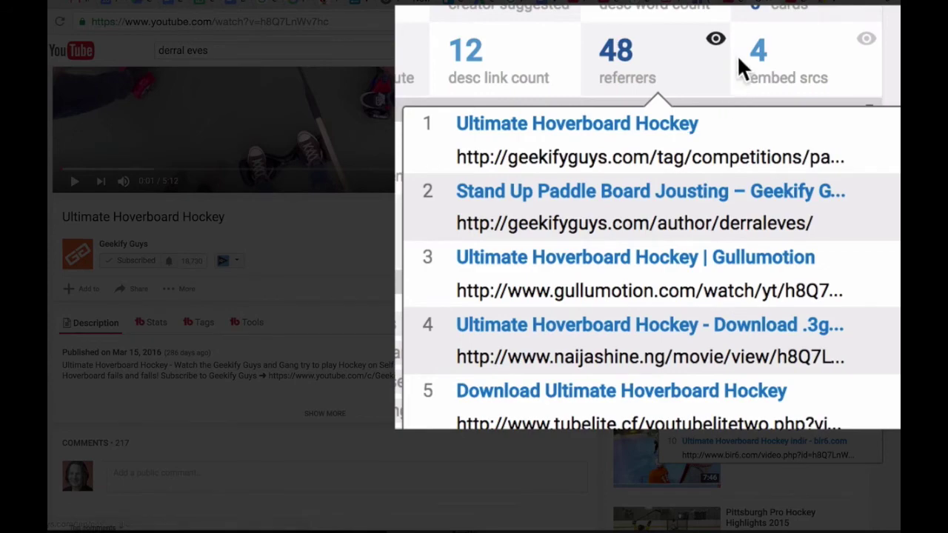
mouse_move(753, 50)
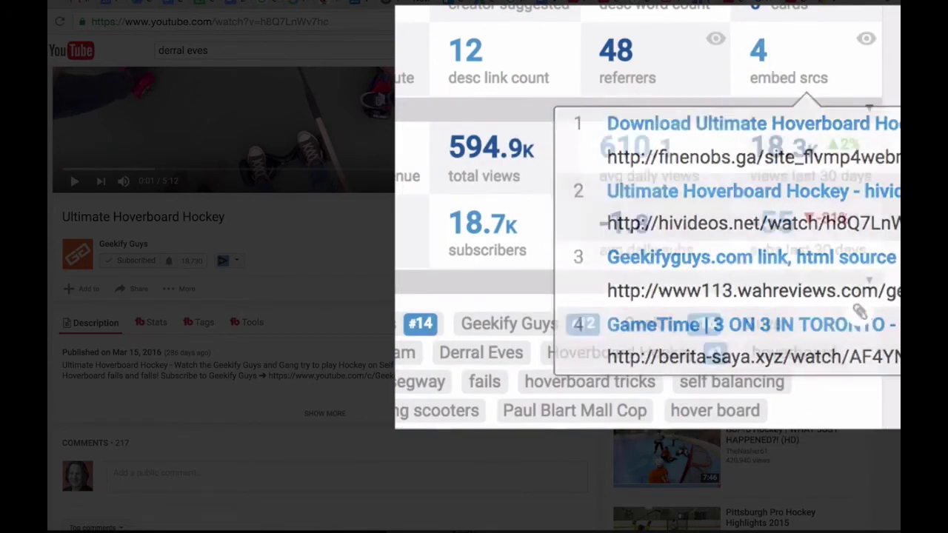
scroll(899, 145, "down", 2)
scroll(899, 145, "down", 2)
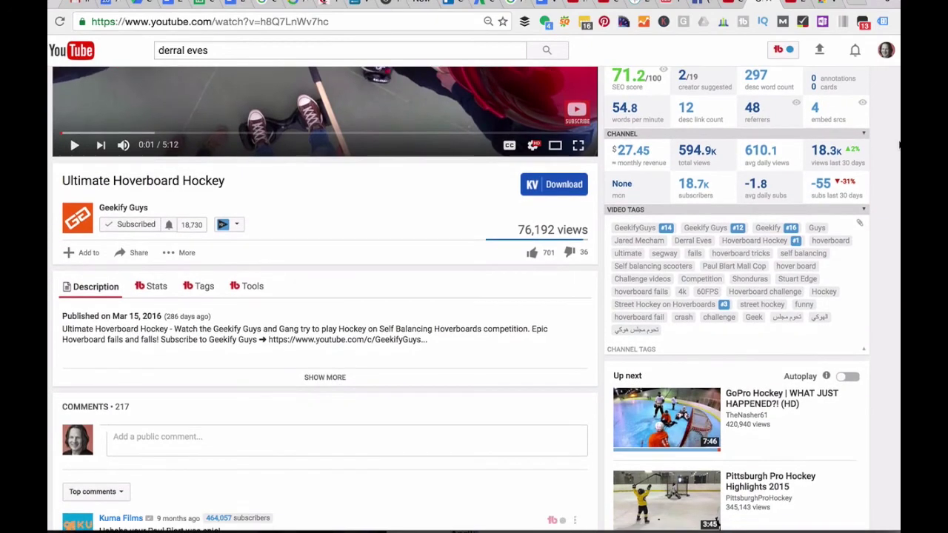
scroll(899, 145, "up", 1)
scroll(899, 144, "up", 4)
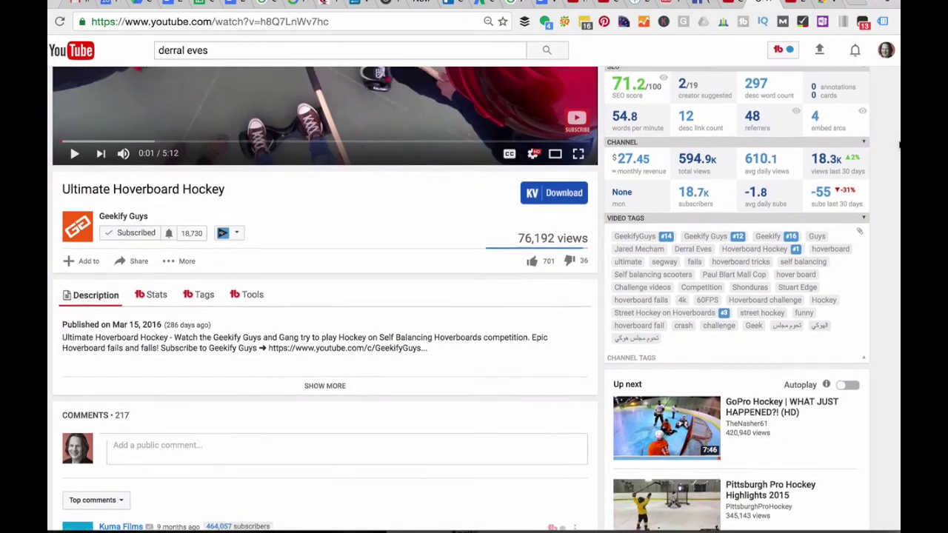
scroll(900, 144, "up", 2)
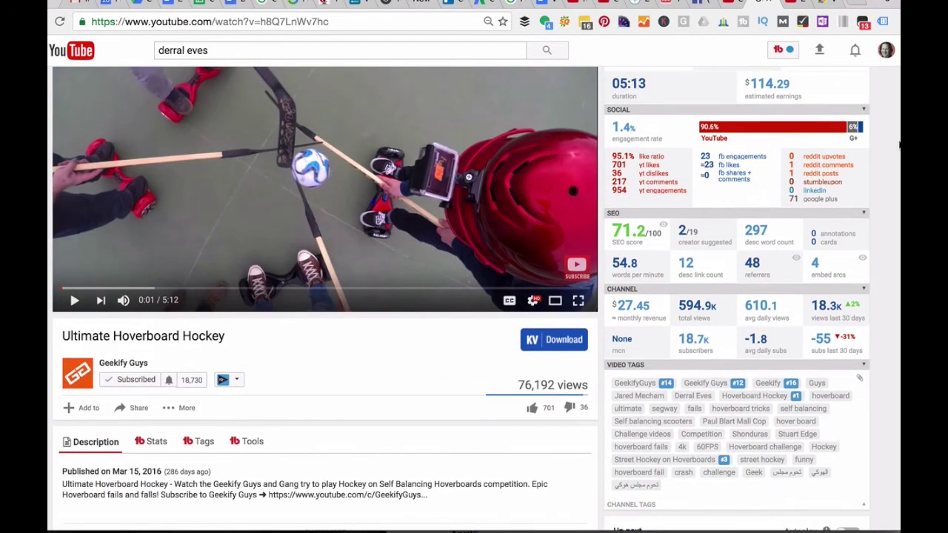
Step: Switch to the "SHAYTARDS FAMILY CANNON BALL!" video and examine its SEO score, Social figures and views per hour in vidIQ
left_click(729, 3)
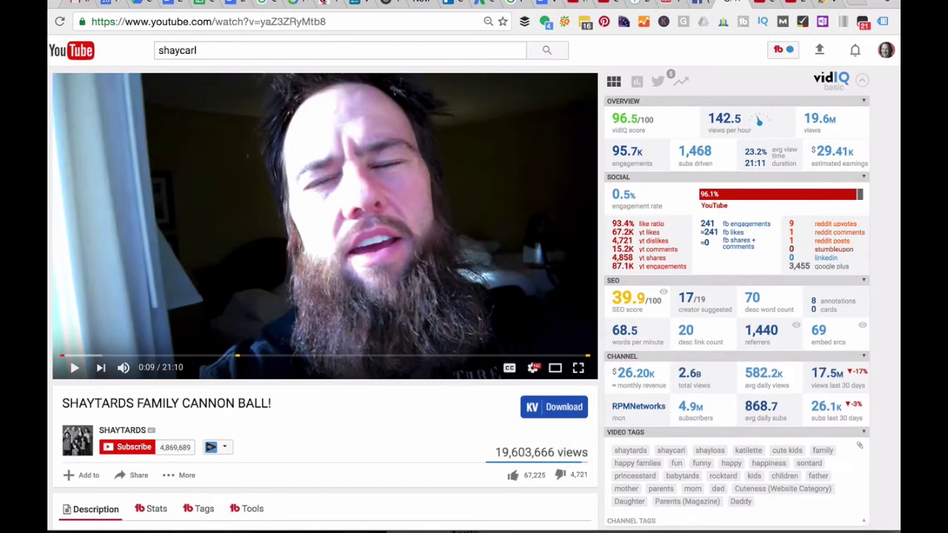
mouse_move(674, 117)
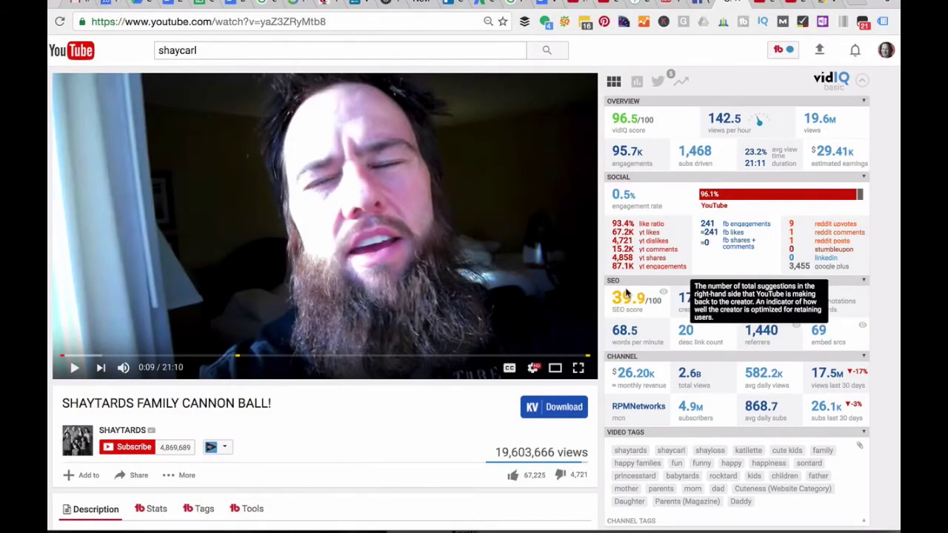
mouse_move(630, 297)
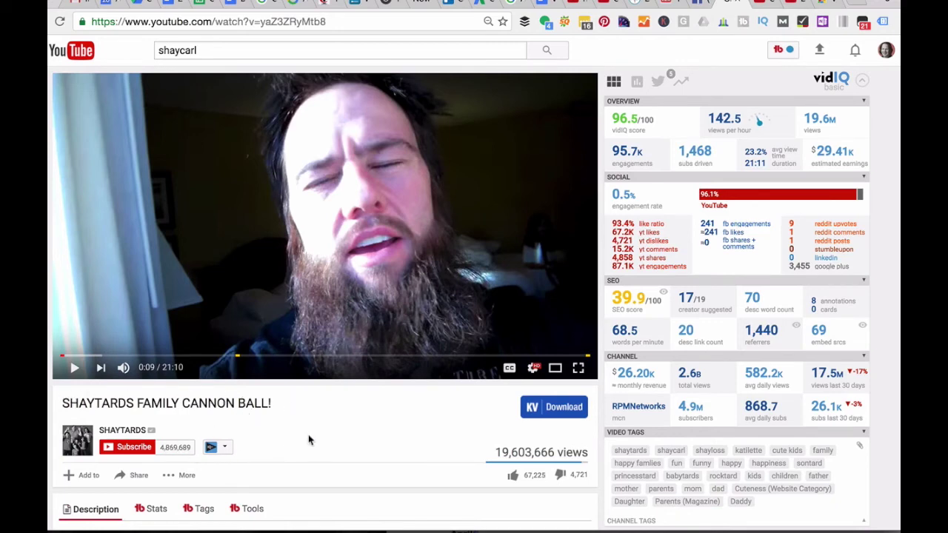
scroll(310, 441, "down", 1)
scroll(309, 441, "up", 1)
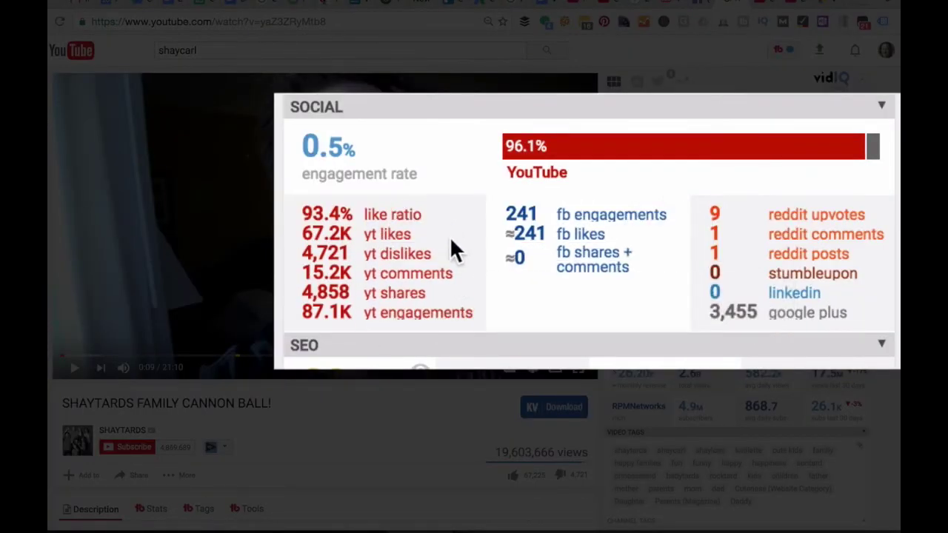
mouse_move(603, 235)
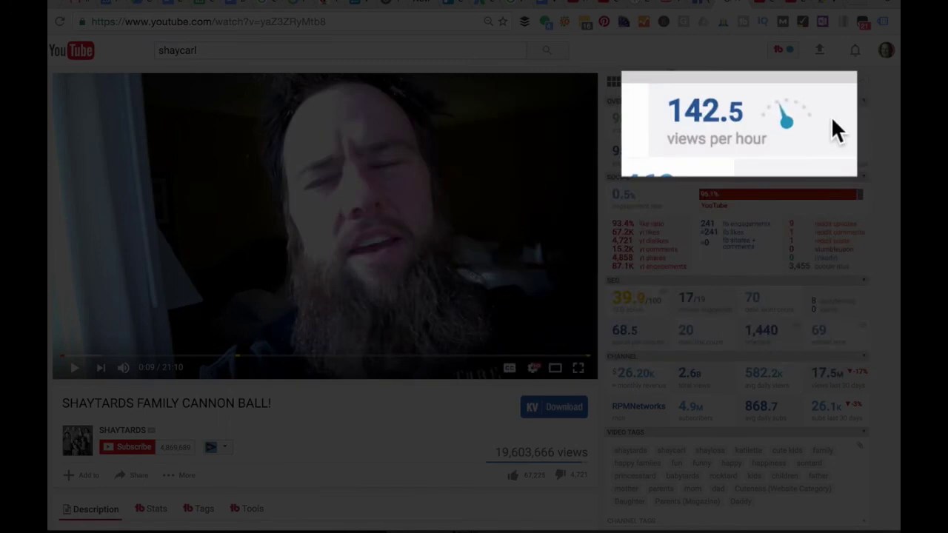
mouse_move(798, 123)
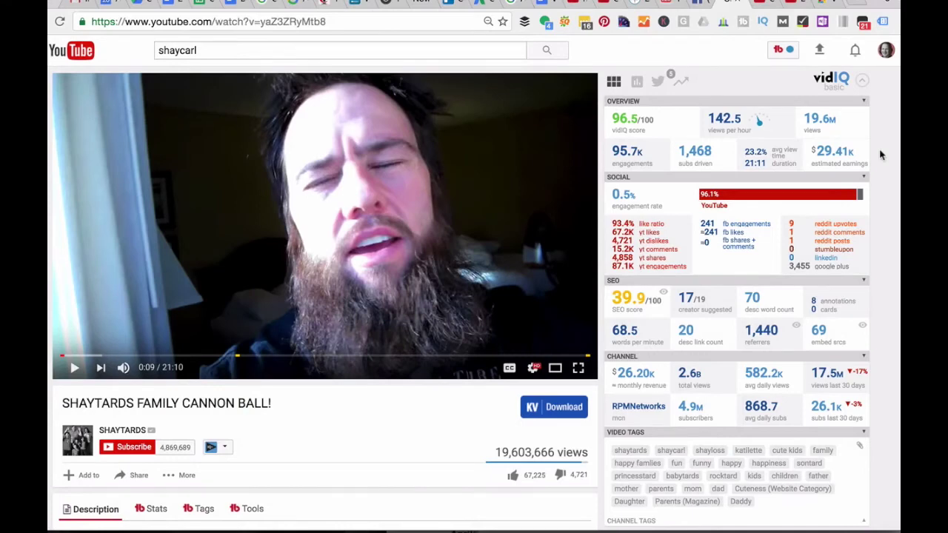
Step: Review the Shaytards video's vidIQ sections from Overview through Channel and Video Tags
scroll(874, 127, "down", 1)
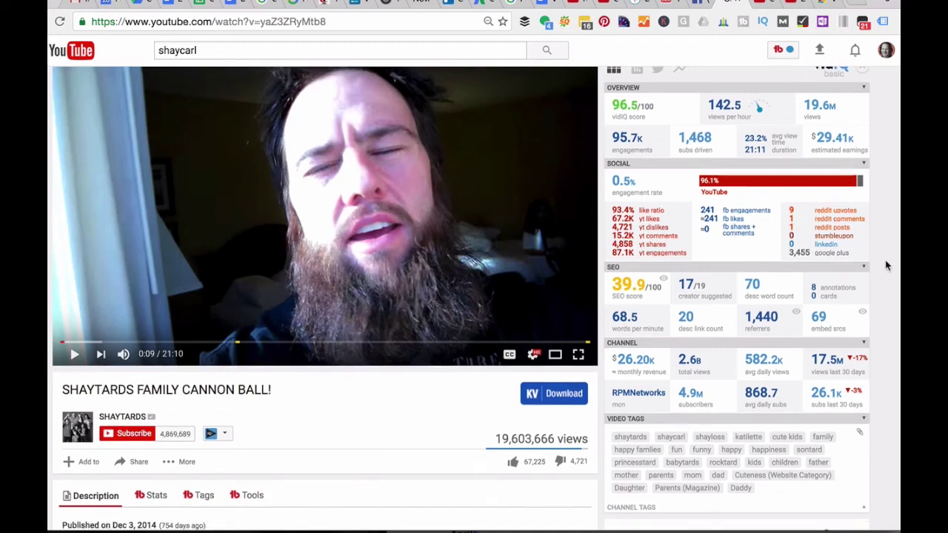
scroll(886, 265, "down", 1)
scroll(887, 265, "down", 1)
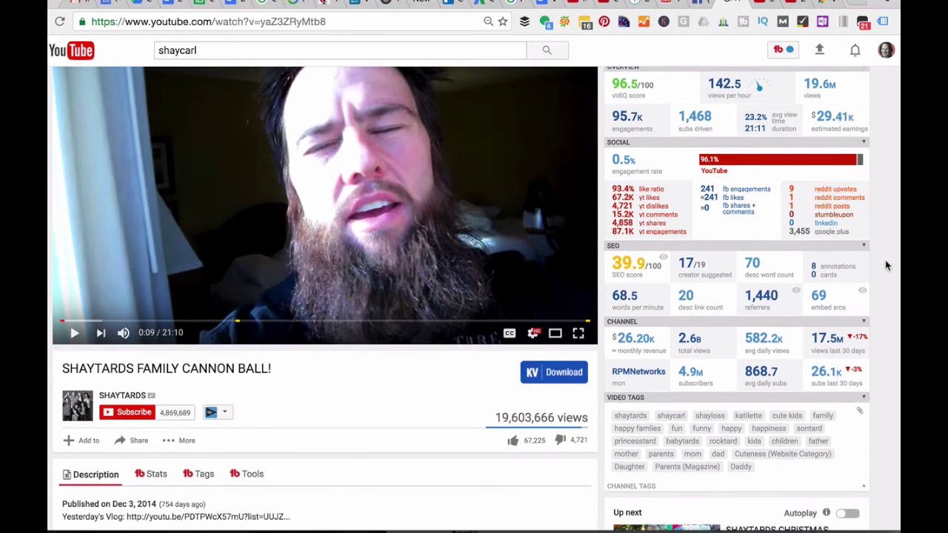
scroll(886, 265, "up", 2)
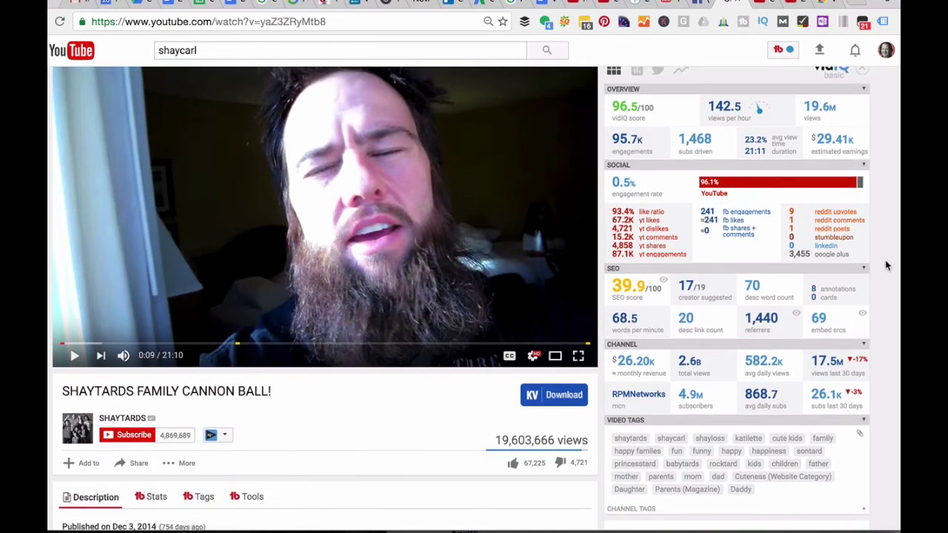
scroll(886, 265, "up", 1)
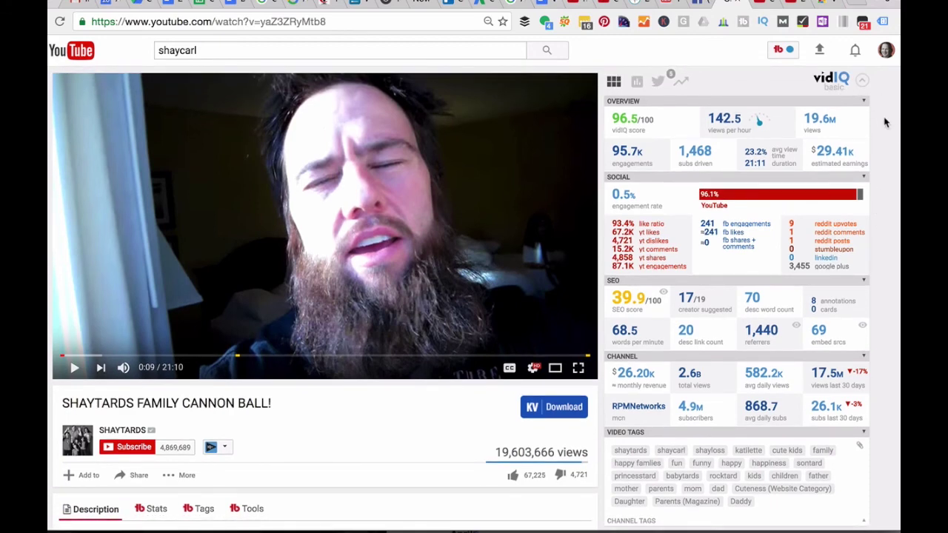
Step: Read the vidIQ score explanation and examine the Shaytards video's engagement, SEO and channel statistics alongside its description
mouse_move(648, 128)
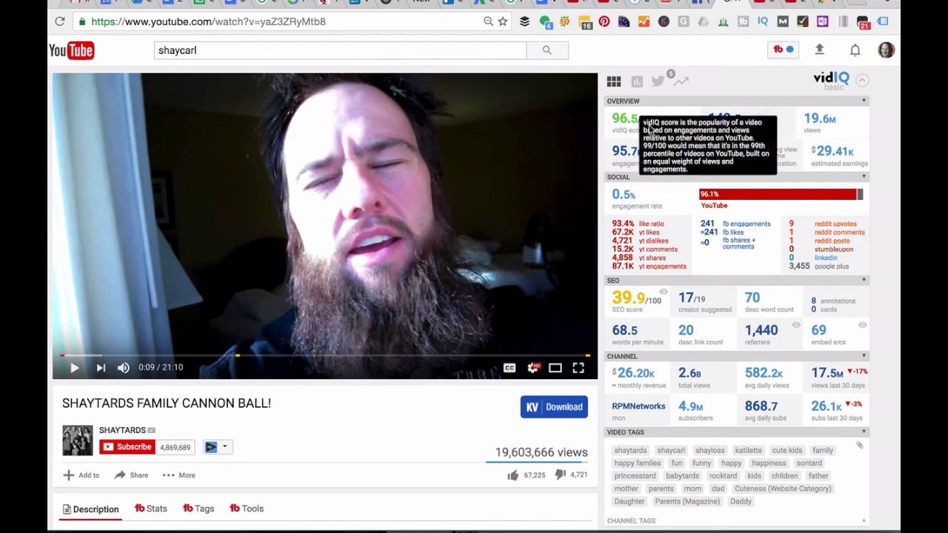
scroll(893, 153, "down", 1)
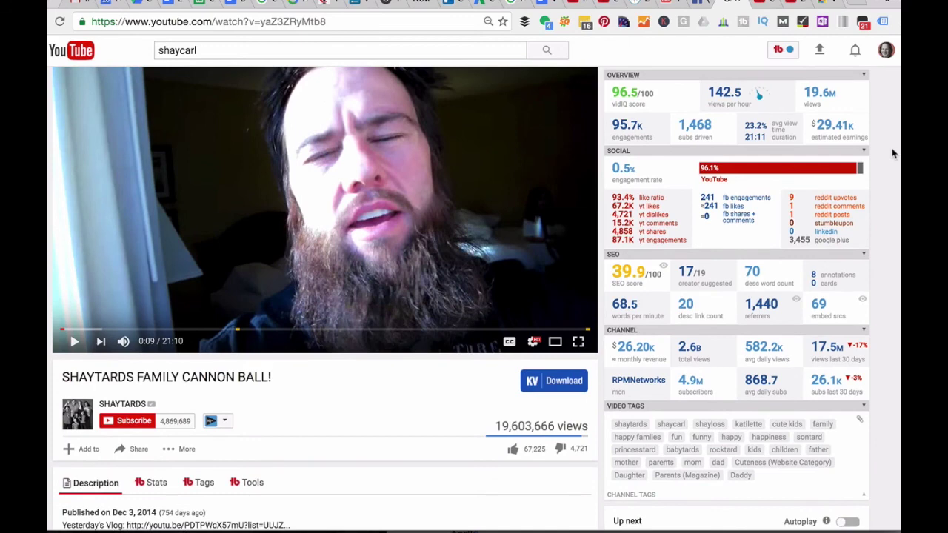
scroll(893, 153, "down", 1)
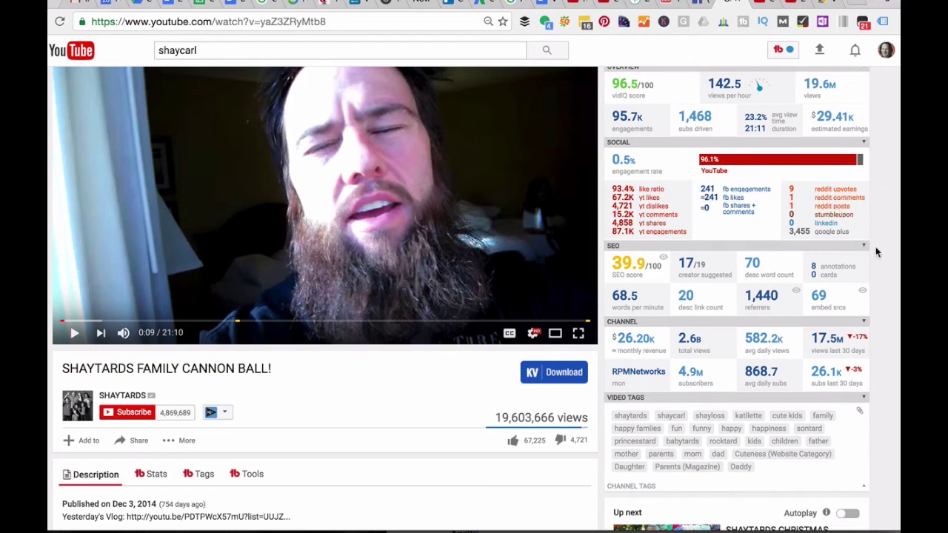
scroll(876, 252, "down", 1)
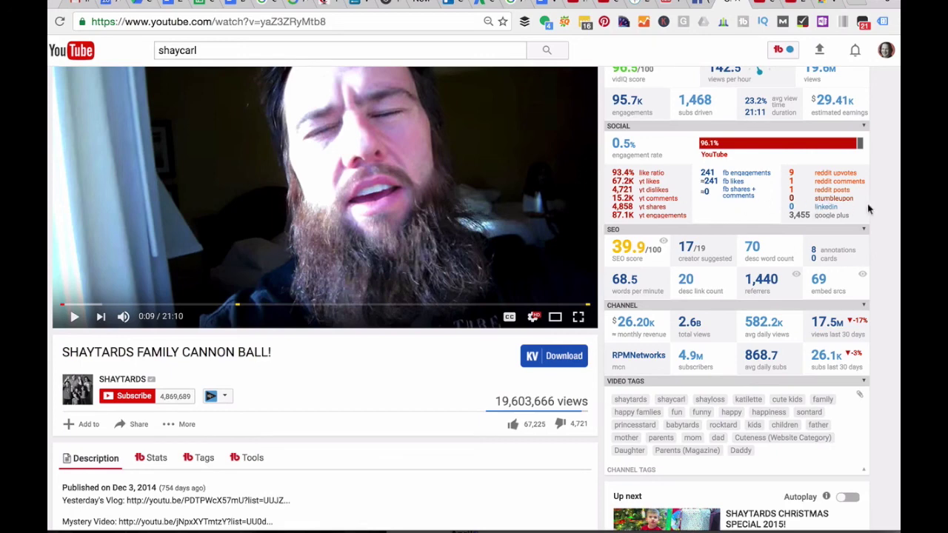
scroll(879, 225, "down", 2)
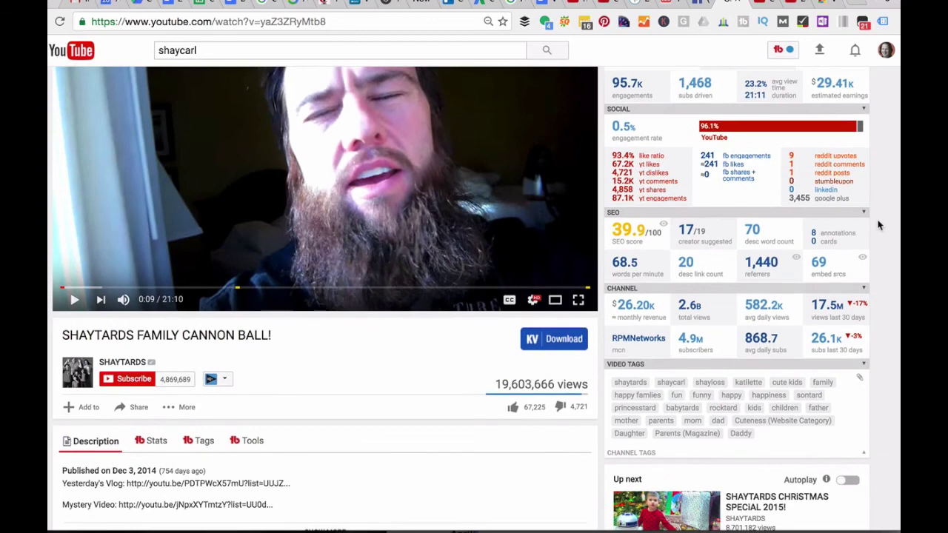
scroll(878, 225, "down", 1)
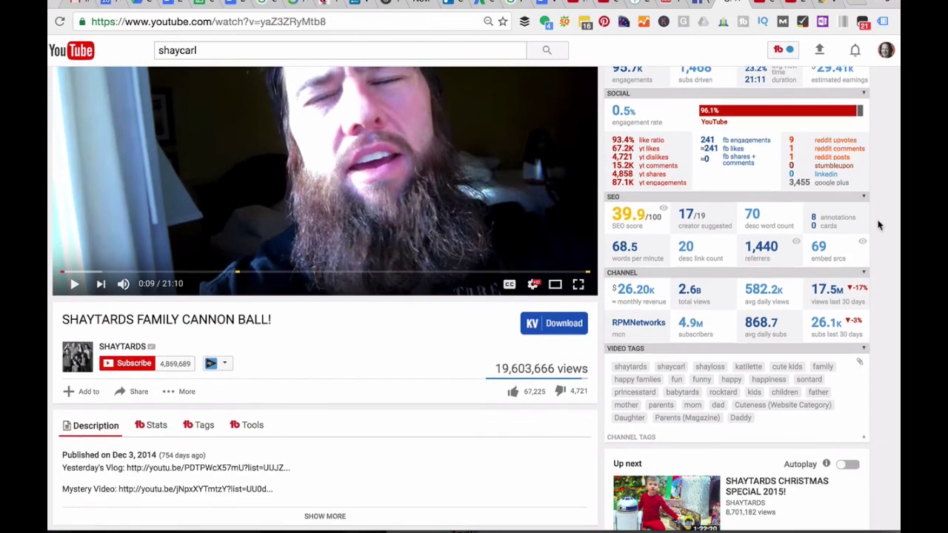
scroll(878, 225, "up", 1)
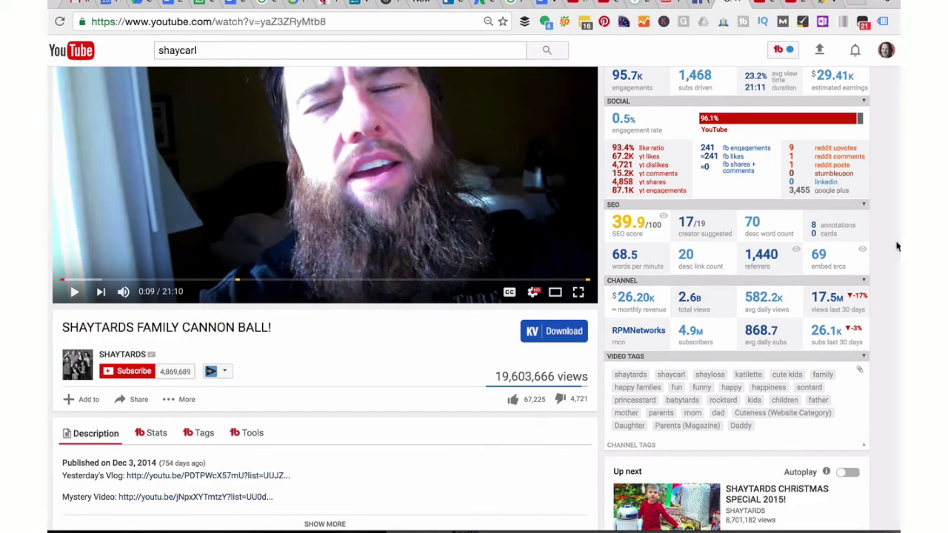
scroll(896, 256, "up", 1)
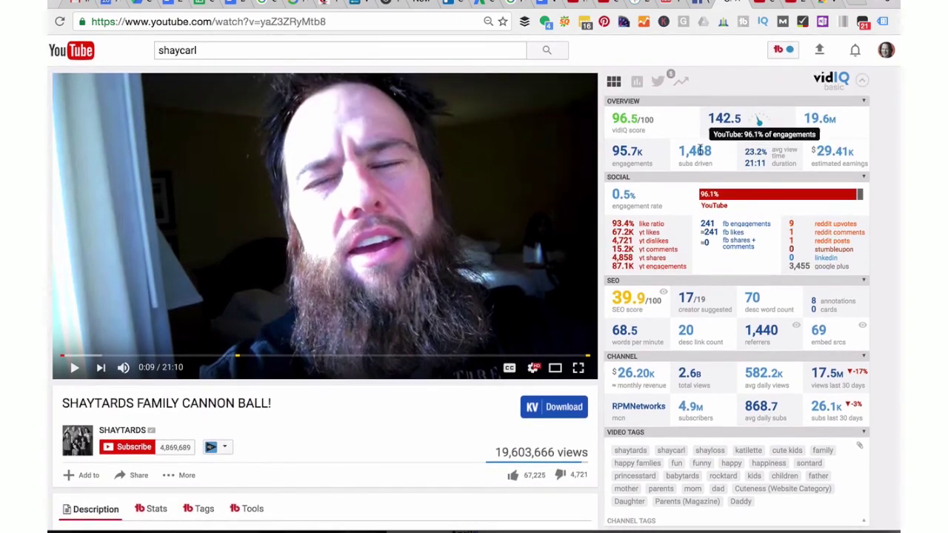